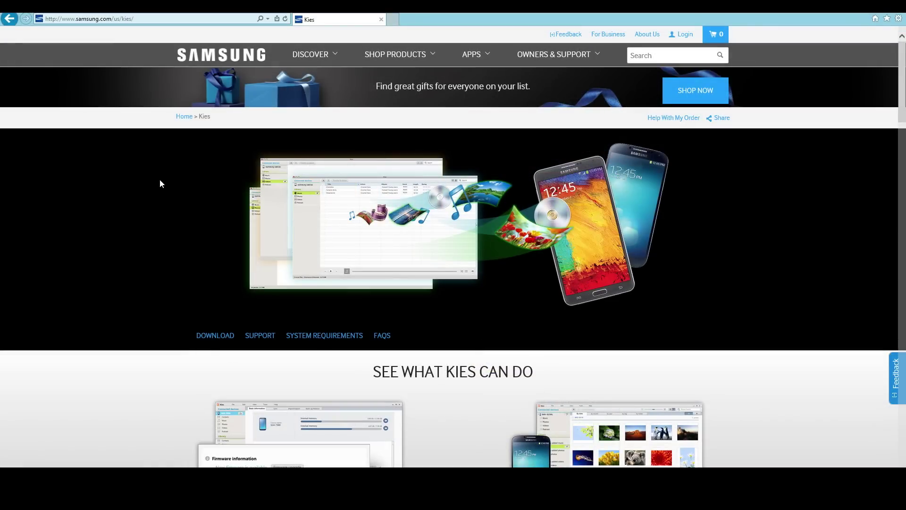
Scroll the Samsung page to DOWNLOAD and request the Kies 3 Windows installer, Kies3Setup.exe
scroll(161, 183, "down", 7)
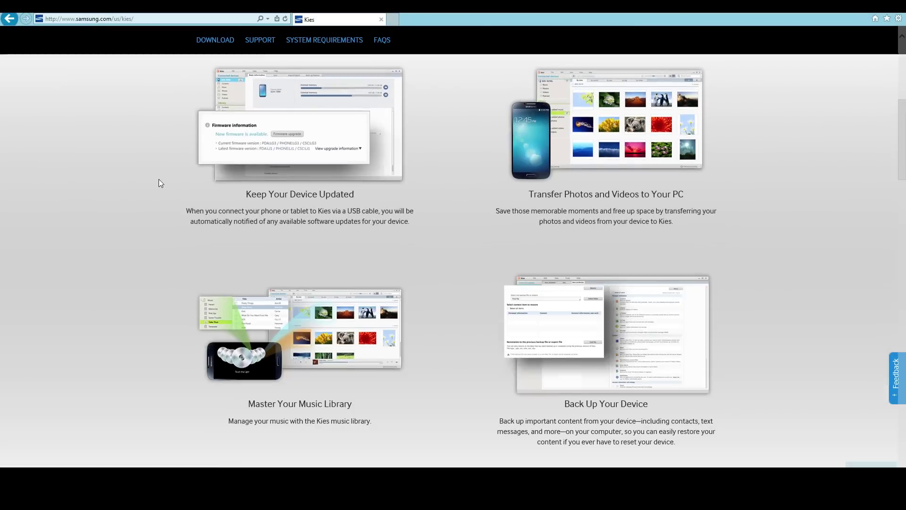
scroll(160, 182, "up", 3)
scroll(160, 182, "down", 20)
scroll(160, 182, "up", 5)
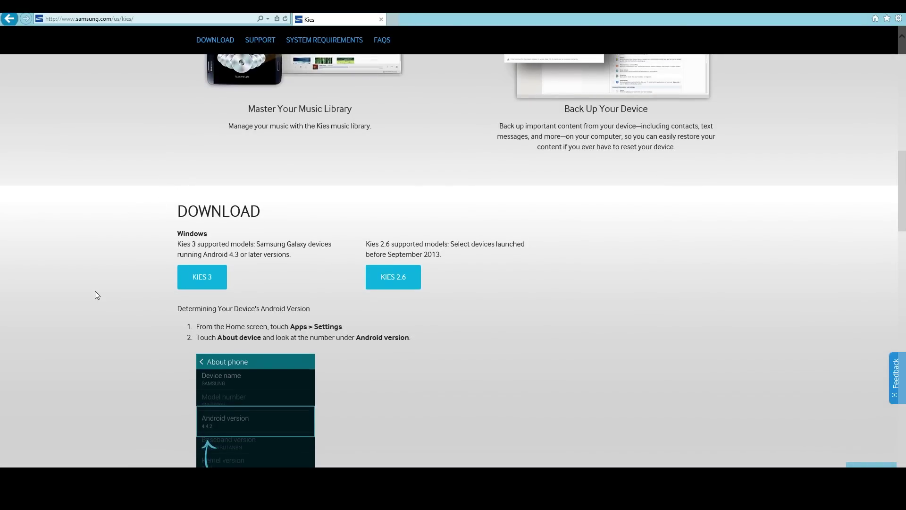
scroll(95, 291, "down", 3)
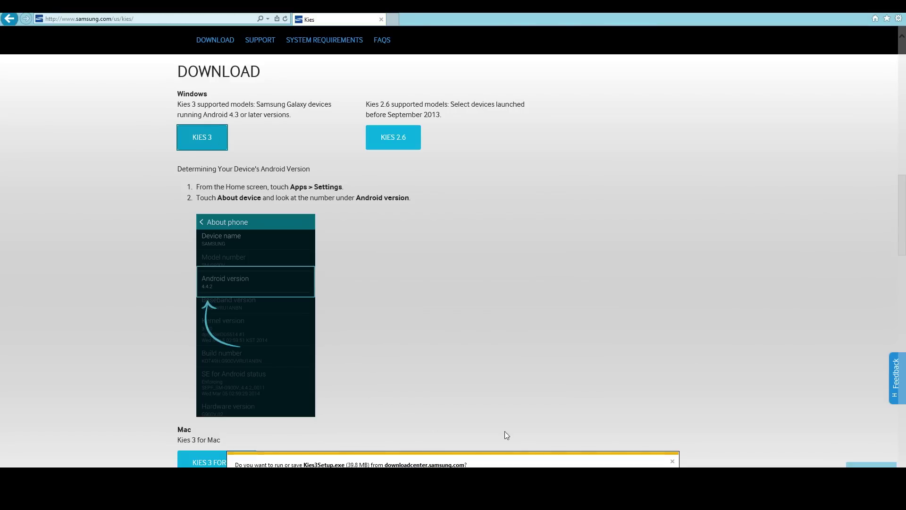
Run Kies3Setup.exe and approve User Account Control so Kies 3 installs and launches
left_click(579, 466)
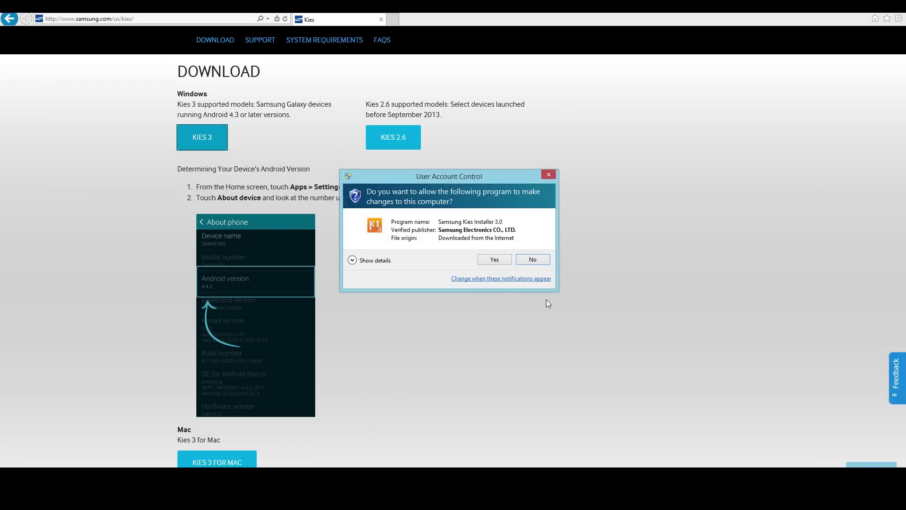
left_click(495, 260)
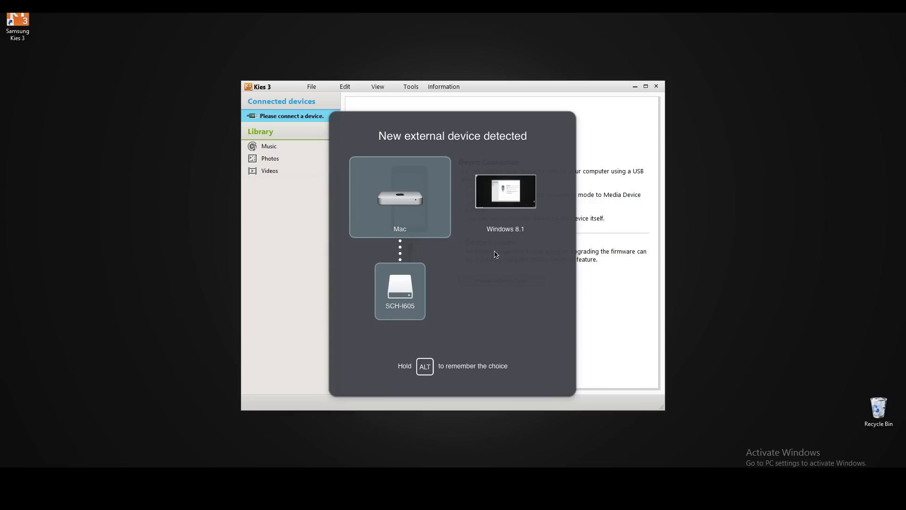
Connect the SCH-I605 phone by choosing Windows 8.1 in the New external device detected dialog
left_click(511, 204)
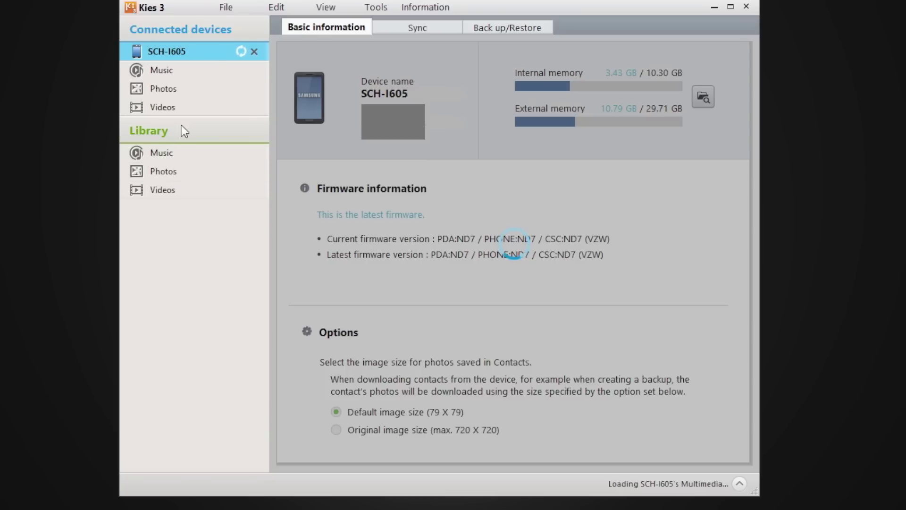
Switch to the Sync tab on the way to the phone's Back up/Restore data list
left_click(421, 26)
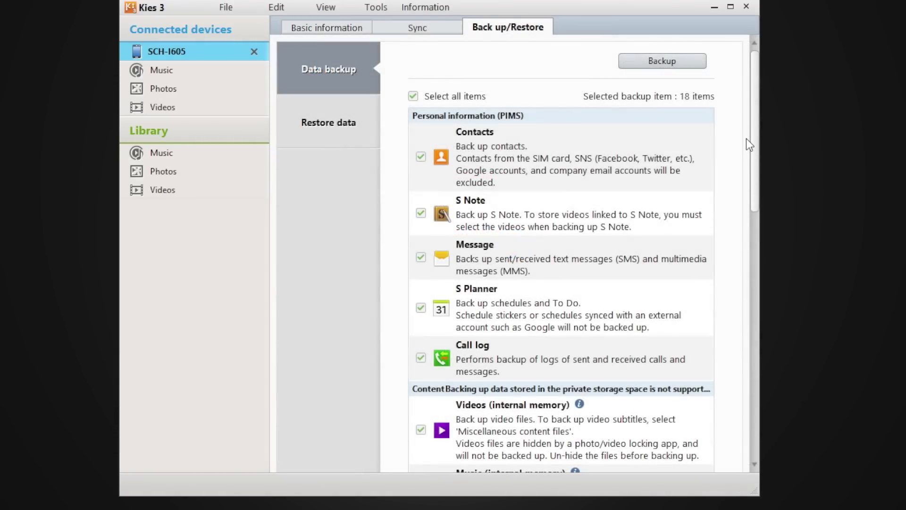
Scroll through the 18 selected backup items, including Alarm, Email account information and Preferences
left_click_drag(755, 132, 763, 292)
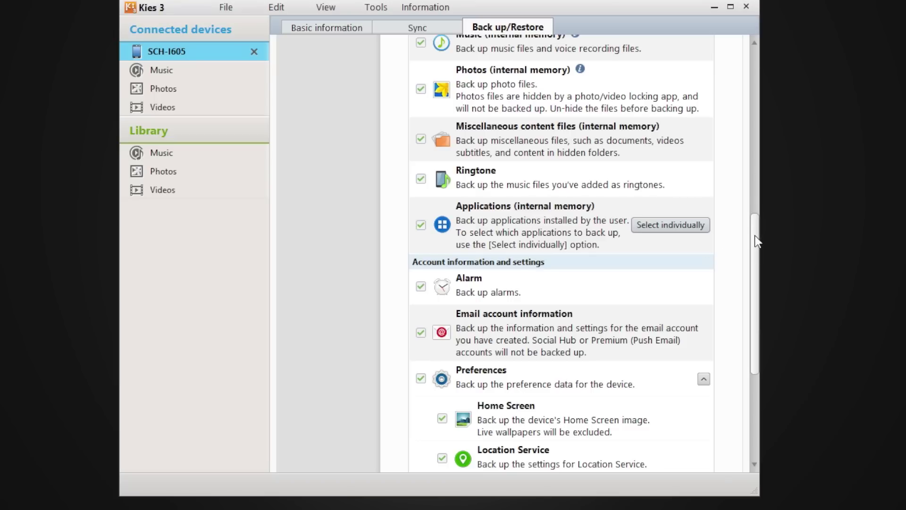
left_click_drag(755, 234, 763, 307)
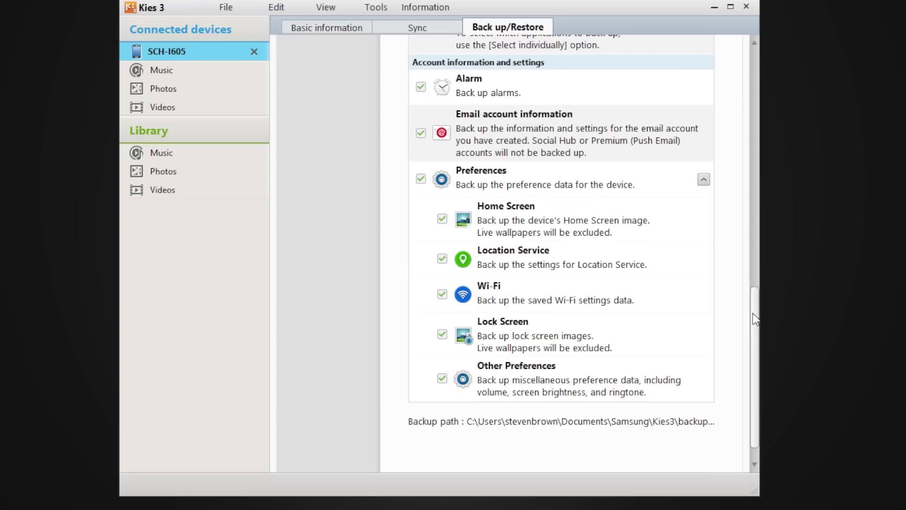
left_click_drag(752, 313, 754, 331)
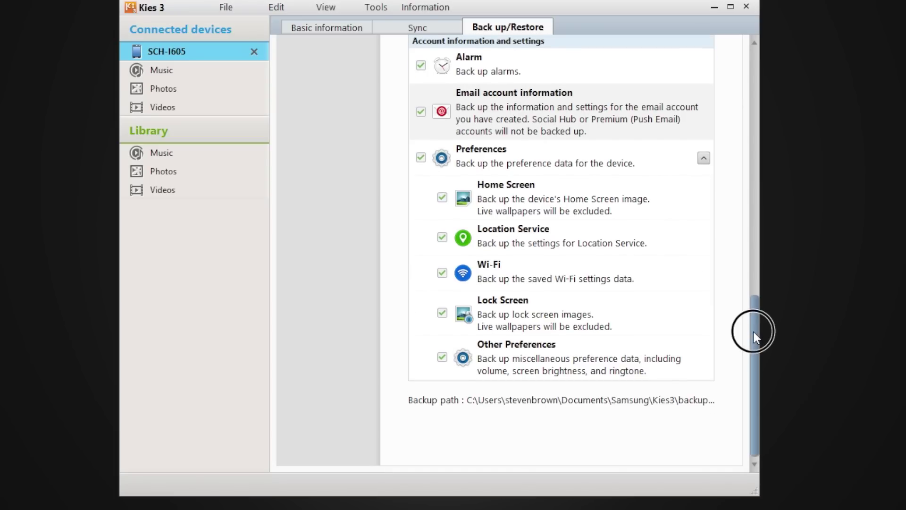
left_click_drag(754, 332, 783, 16)
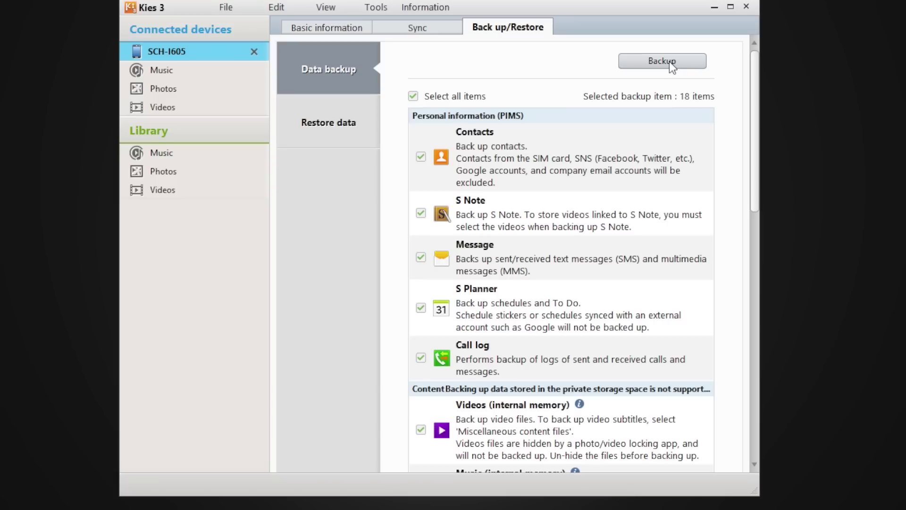
left_click(336, 124)
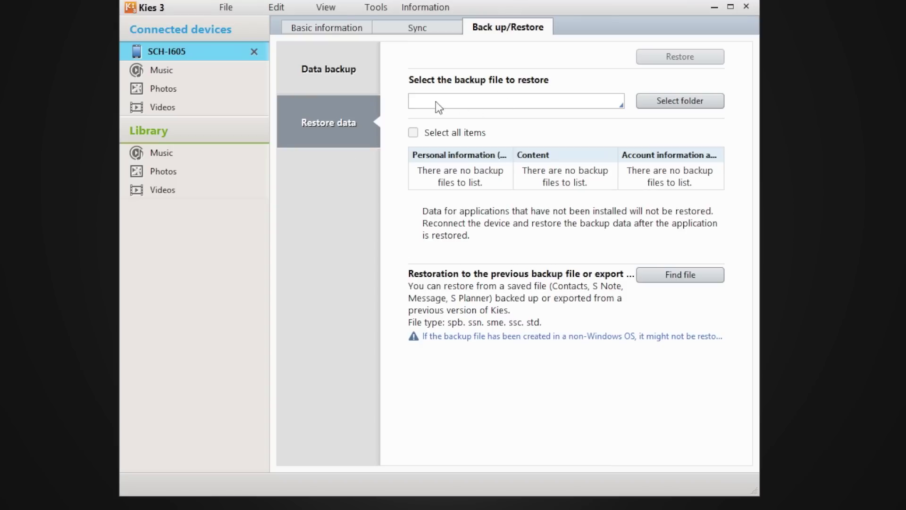
left_click(603, 100)
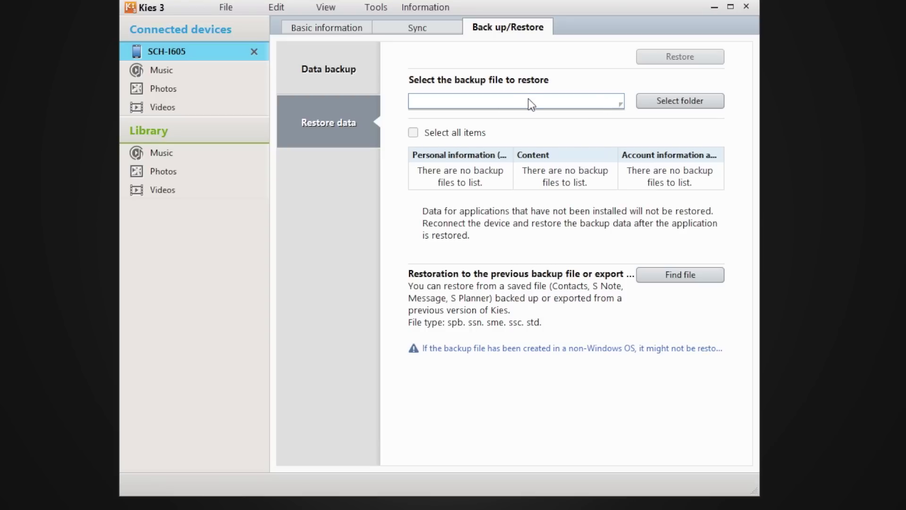
left_click(428, 28)
left_click(327, 26)
left_click(475, 28)
left_click(434, 26)
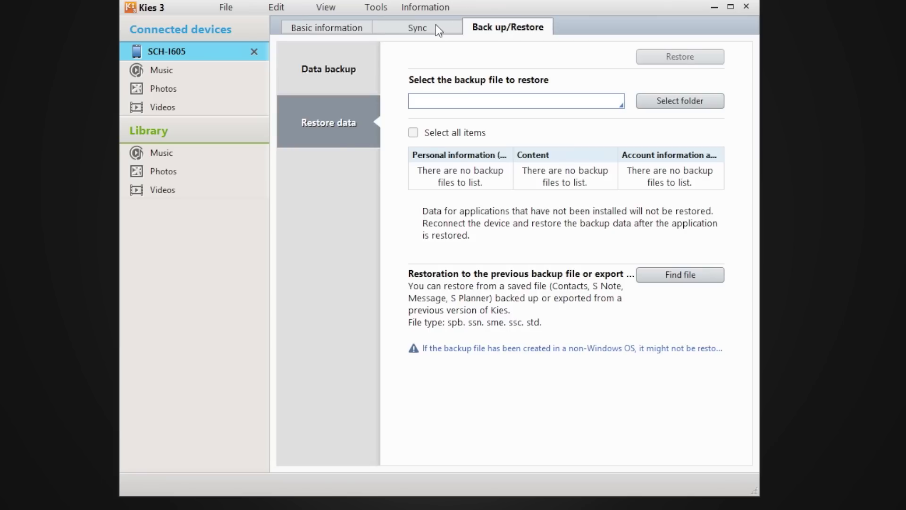
left_click(499, 26)
Browse the File, Edit and View menus, then open Transfer Data from a Non-Samsung Device
left_click(229, 7)
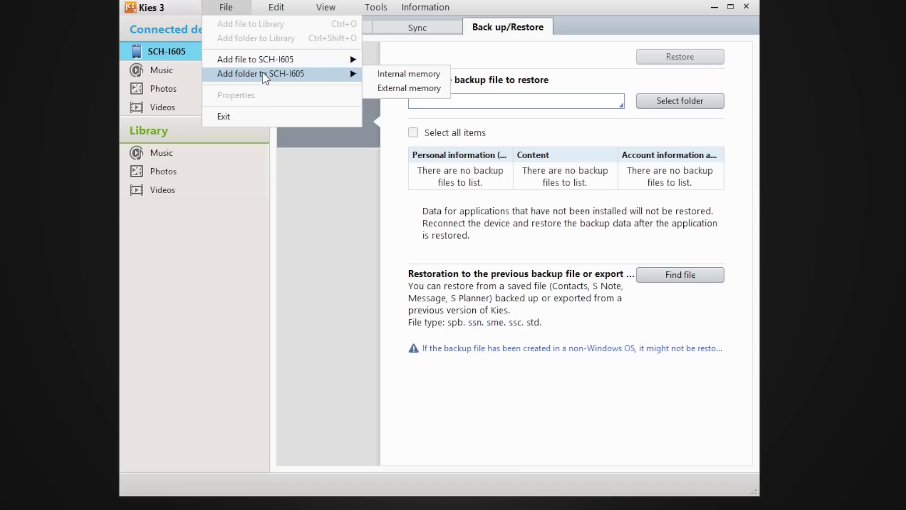
mouse_move(267, 62)
mouse_move(276, 9)
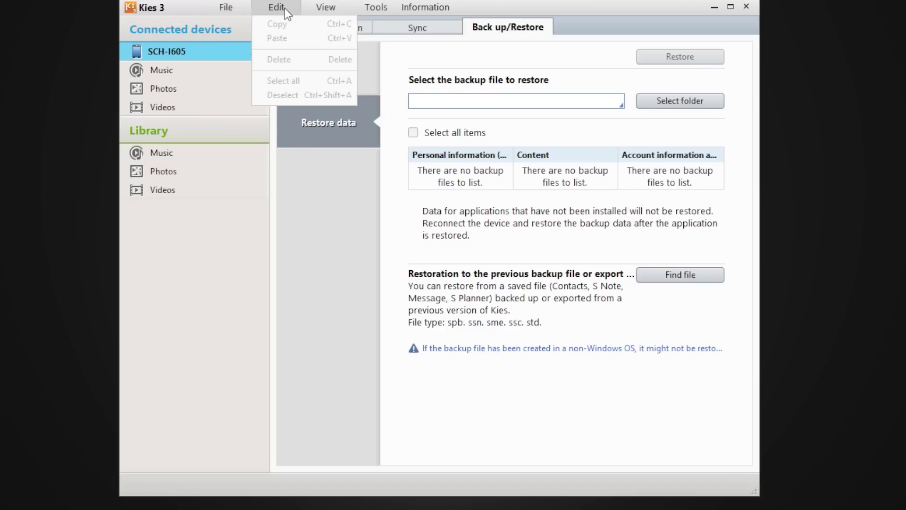
mouse_move(376, 10)
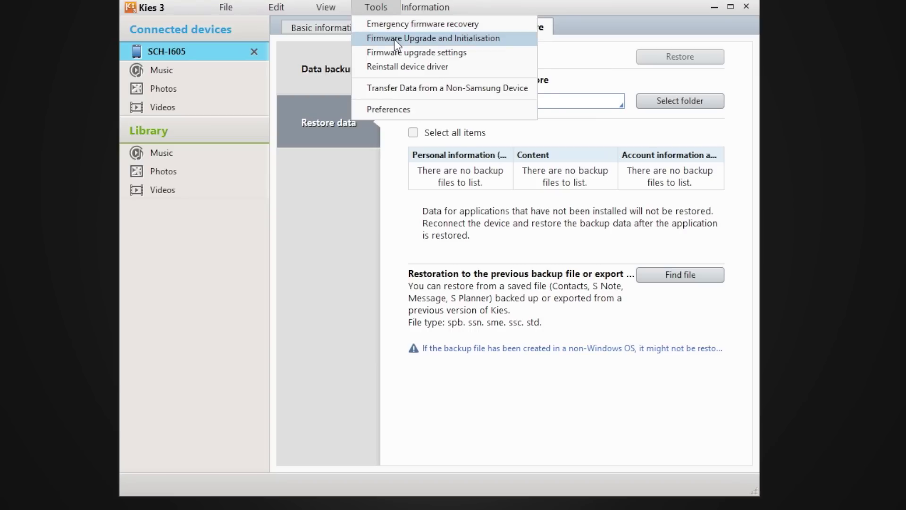
left_click(406, 89)
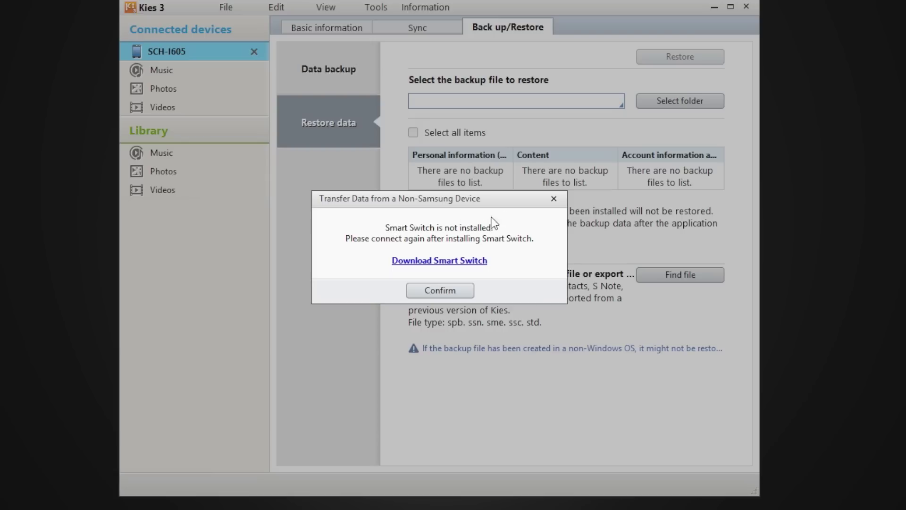
Dismiss the Smart Switch notice, review Device and Update preferences, close Preferences, and open Information
left_click(553, 202)
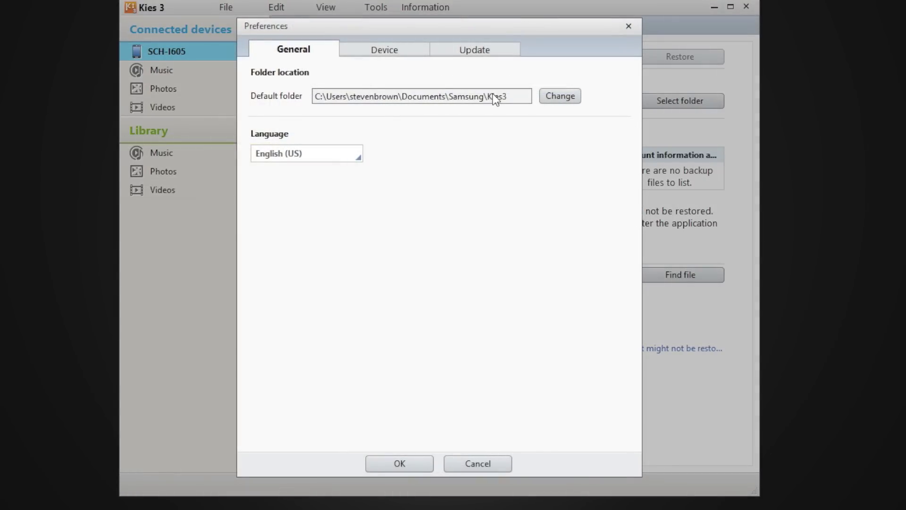
left_click(387, 48)
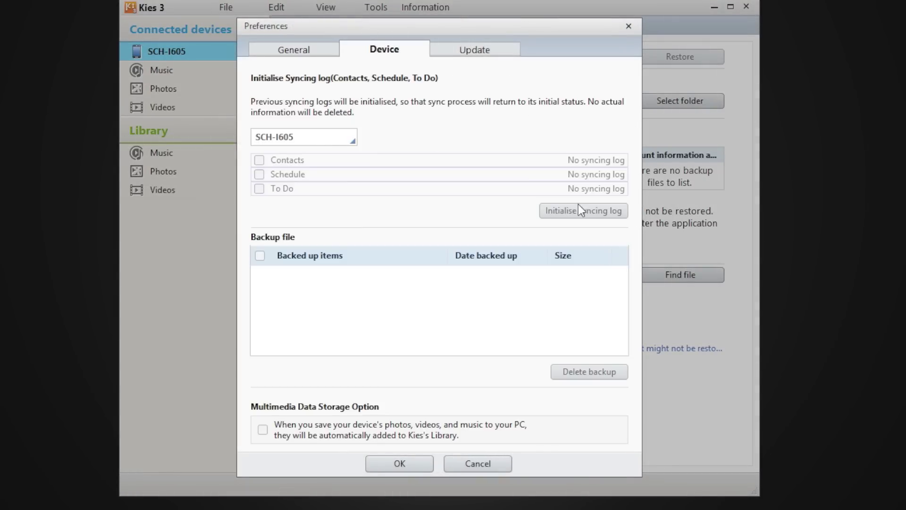
left_click(479, 51)
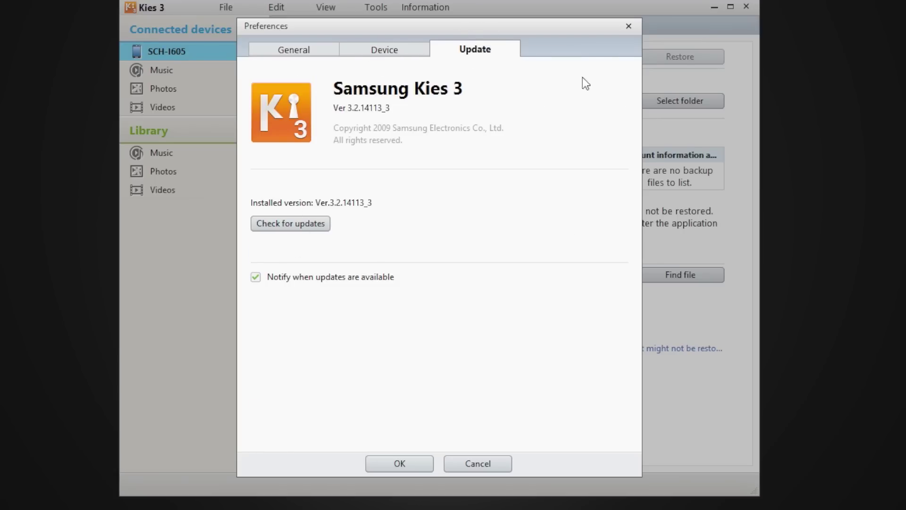
left_click(626, 26)
left_click(446, 8)
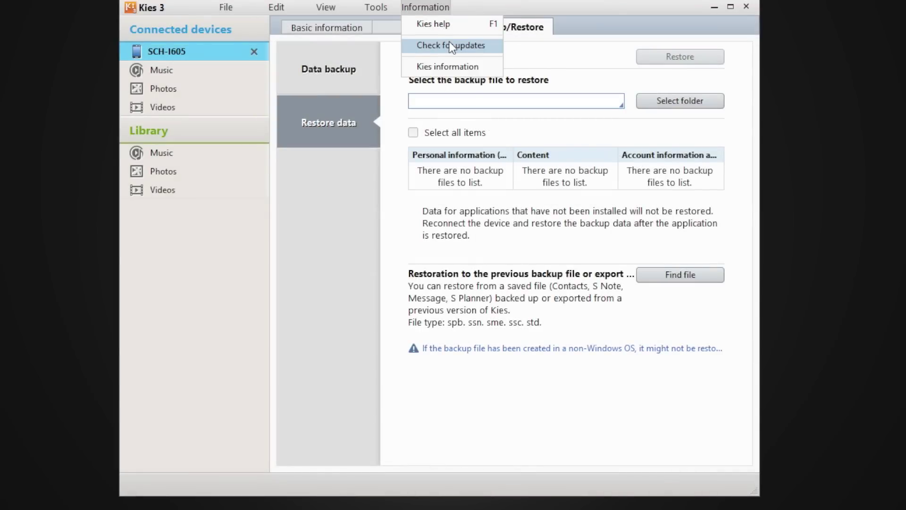
View and close the Kies version information, then open Kies help
left_click(450, 67)
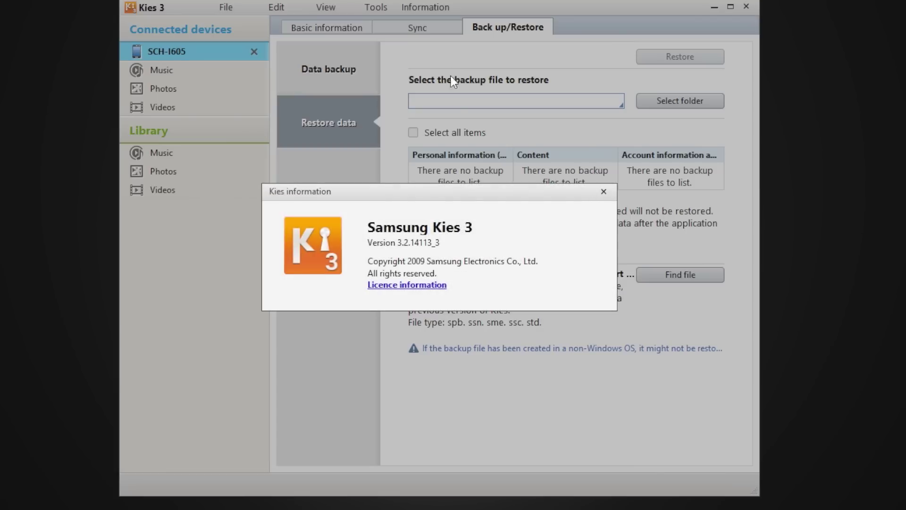
left_click(603, 191)
left_click(427, 7)
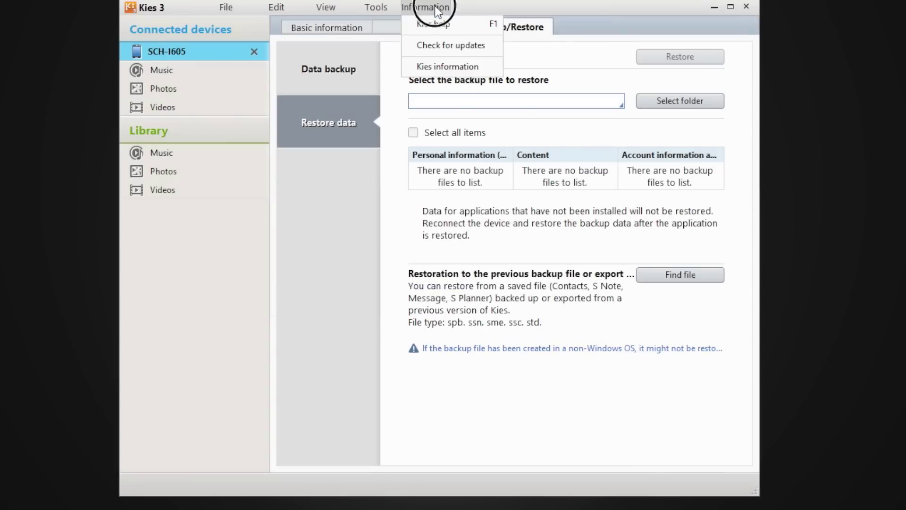
left_click(444, 22)
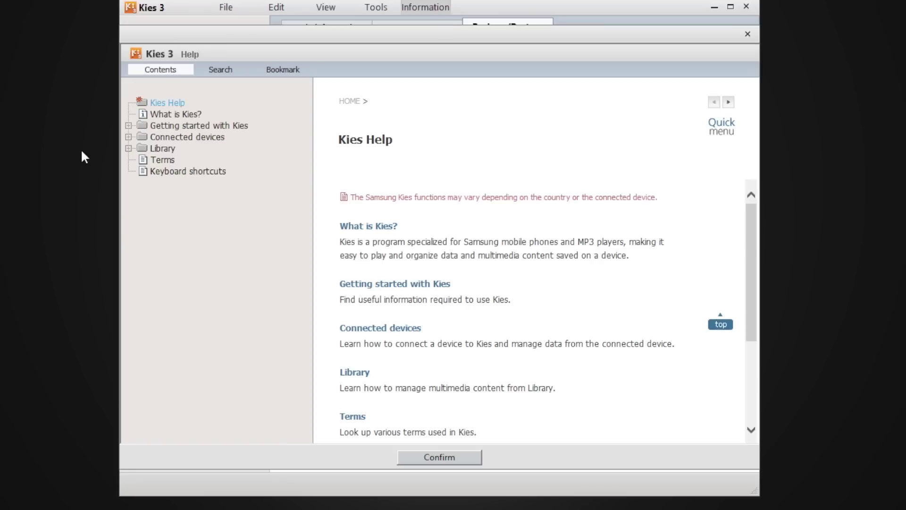
Read the Home, What is Kies? and Connected devices help pages, then return to the backup list
left_click(171, 106)
left_click(172, 116)
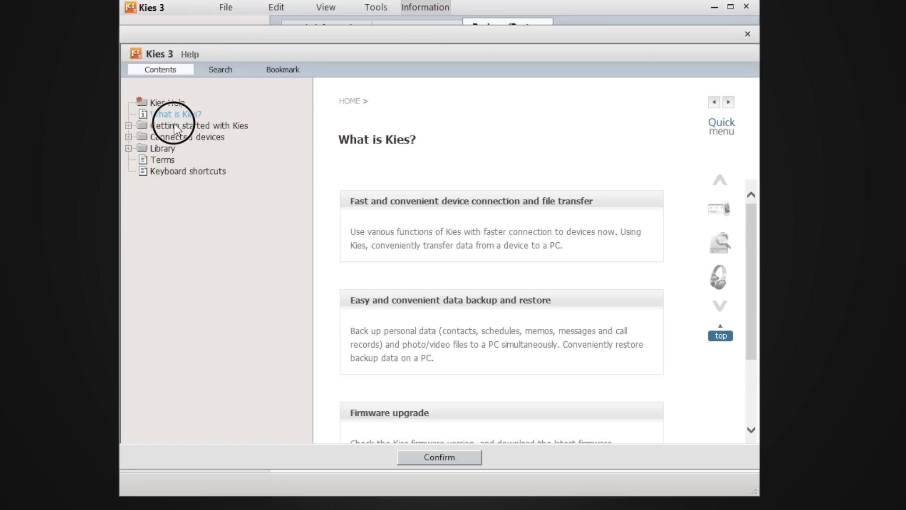
left_click(175, 136)
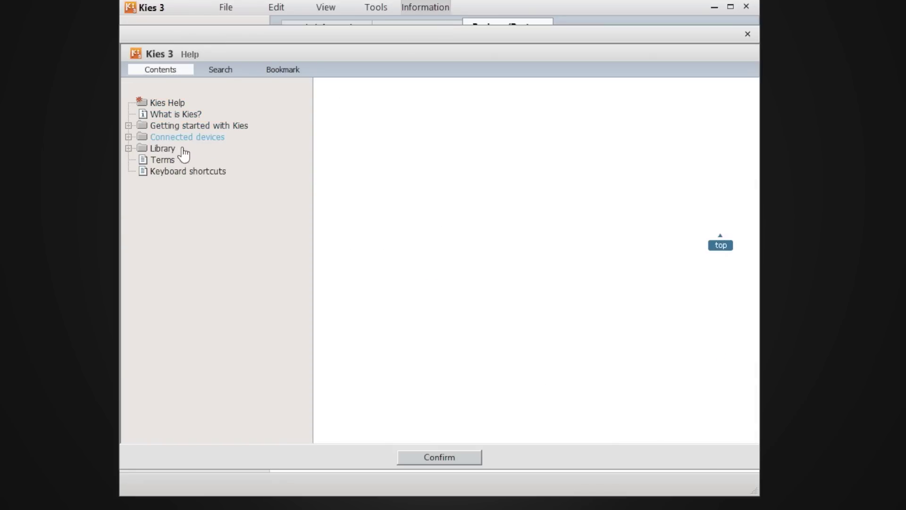
left_click(748, 34)
left_click(333, 60)
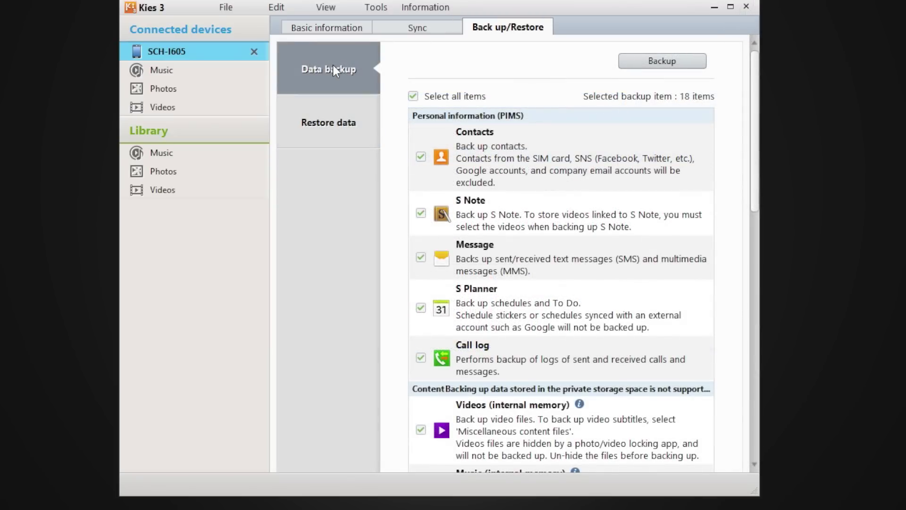
left_click(351, 131)
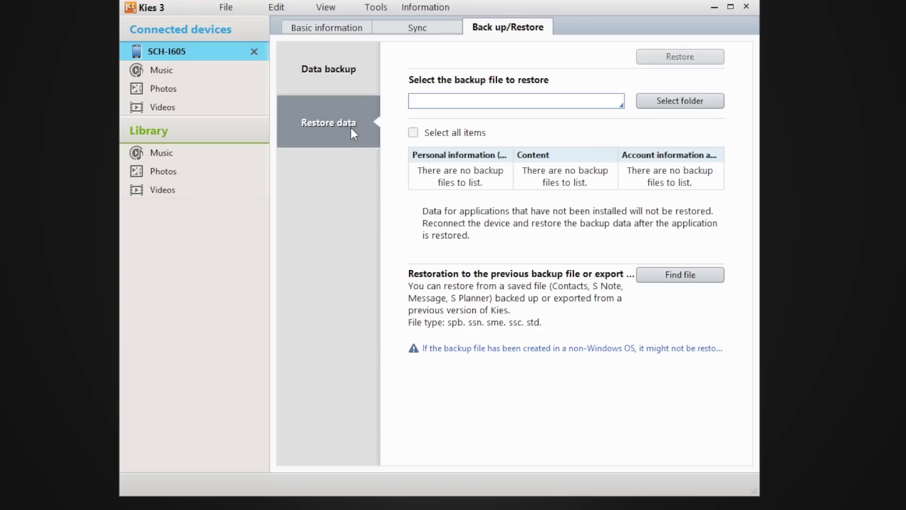
left_click(349, 91)
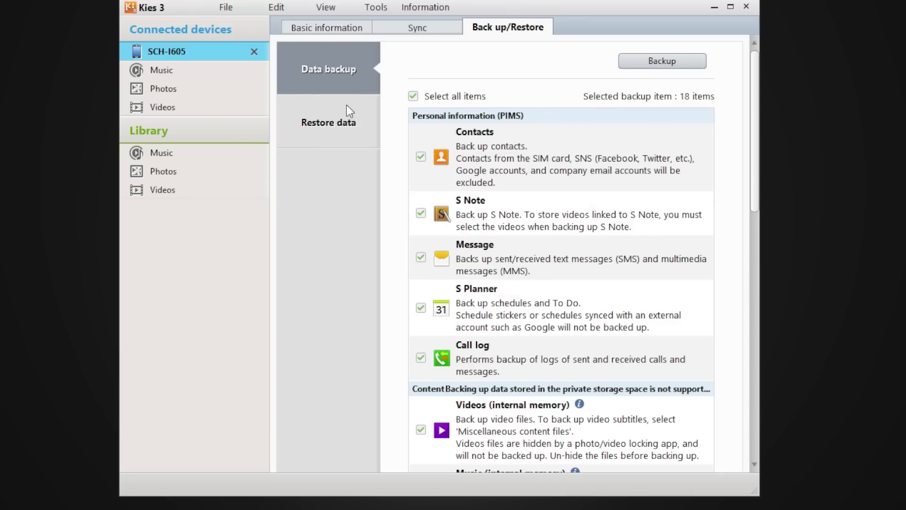
left_click(341, 130)
left_click(334, 75)
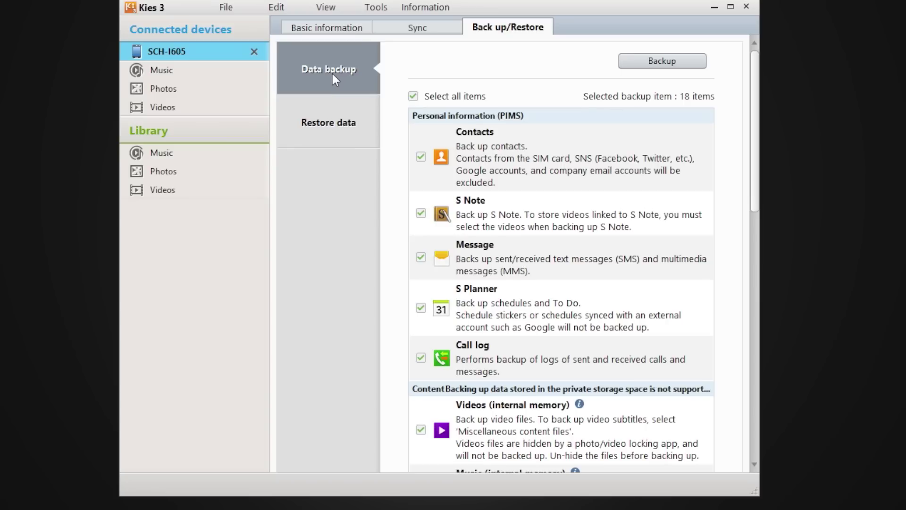